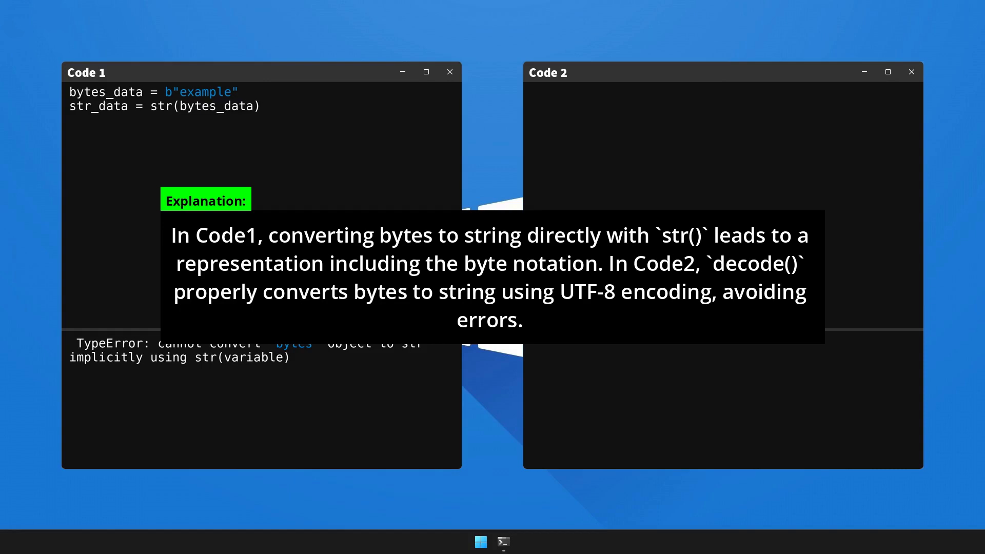
text(bytes_data = b"example" str_data = )
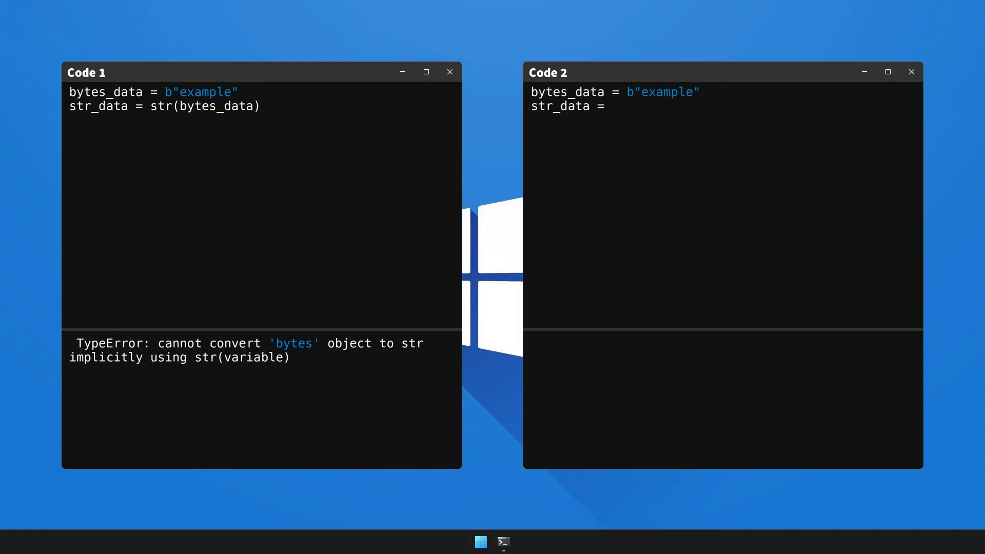
text(bytes_data.decode('utf)
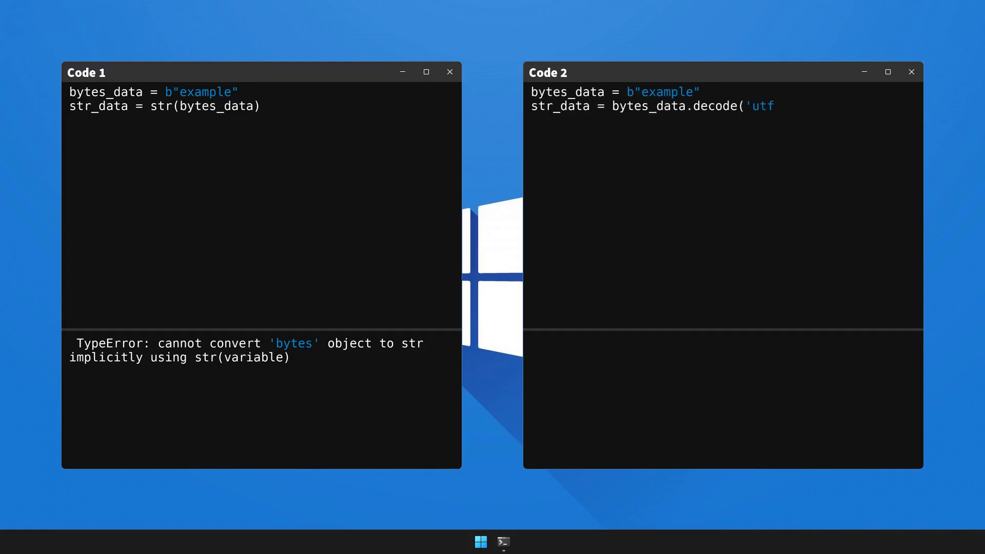
text(-8'))
Step: Run Code 2 with str_data = bytes_data.decode('utf-8') so its output prints example
key(Return)
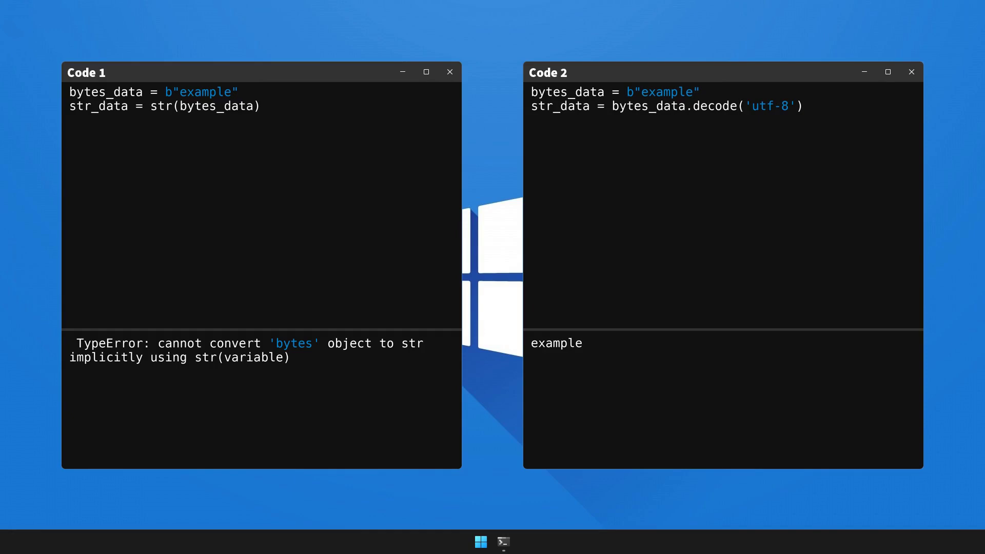